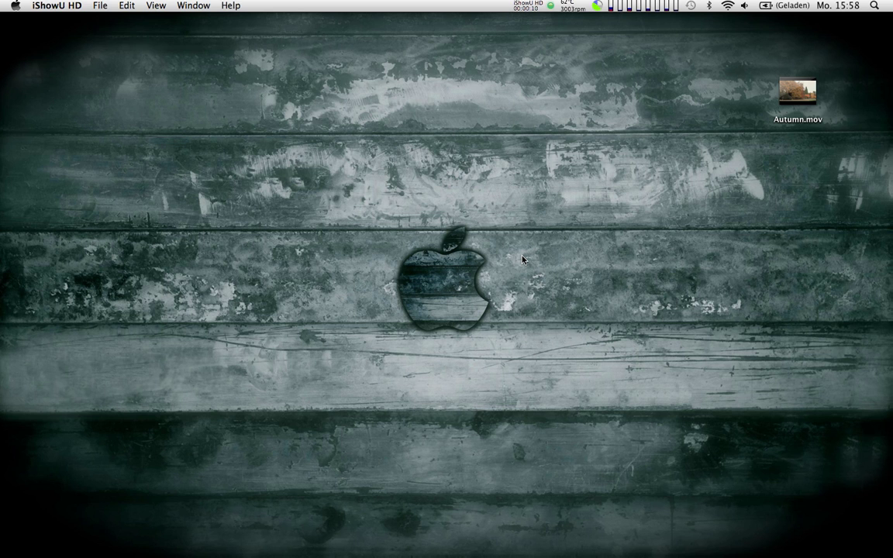
# Step: Launch PFHoe and load the Autumn.mov footage from the desktop with the camera wizard enabled
pyautogui.press('super+space')
pyautogui.write('pfhoe')
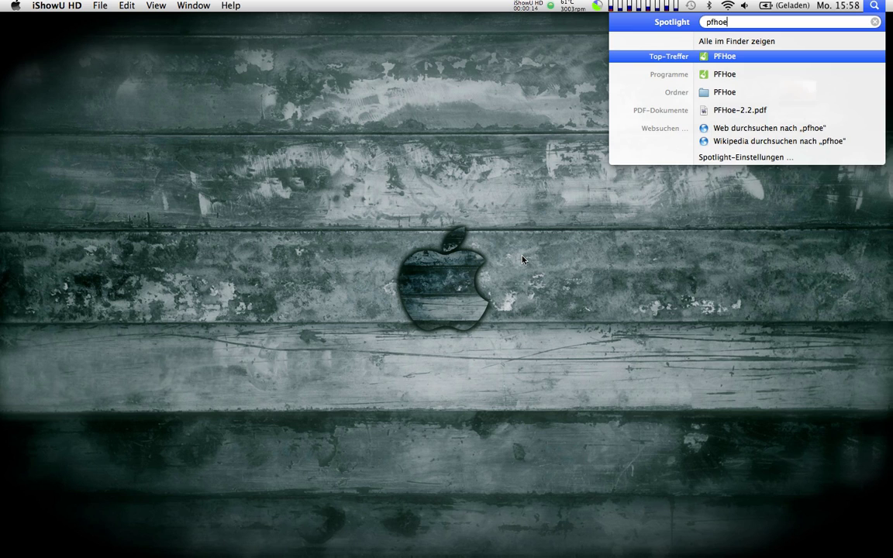
pyautogui.press('Return')
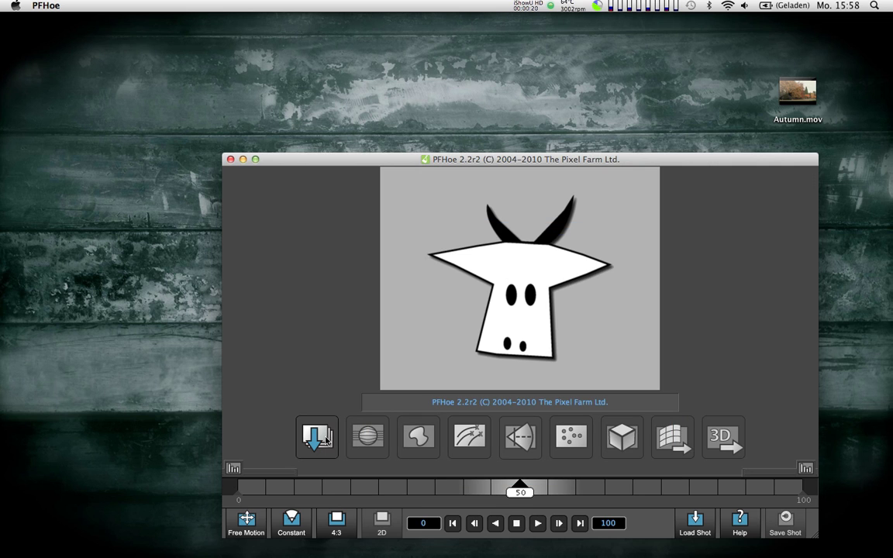
pyautogui.click(317, 438)
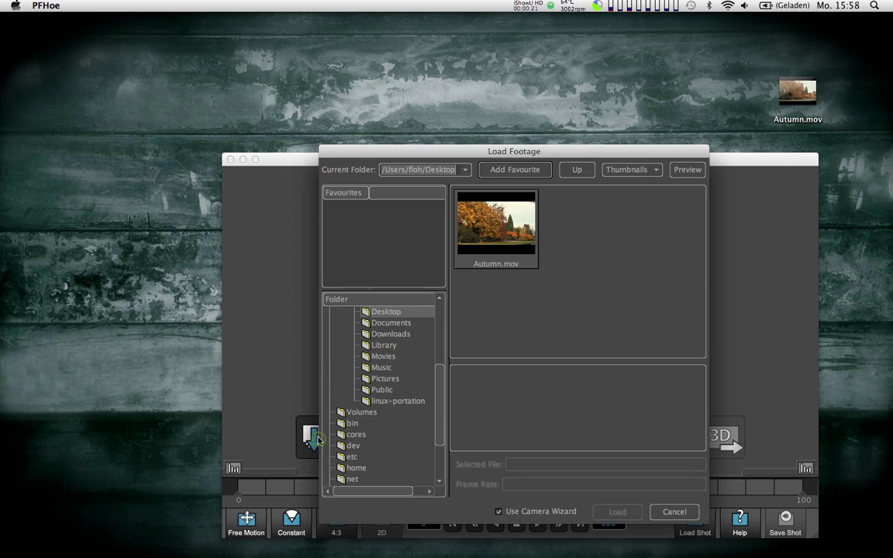
pyautogui.click(504, 232)
pyautogui.doubleClick(504, 231)
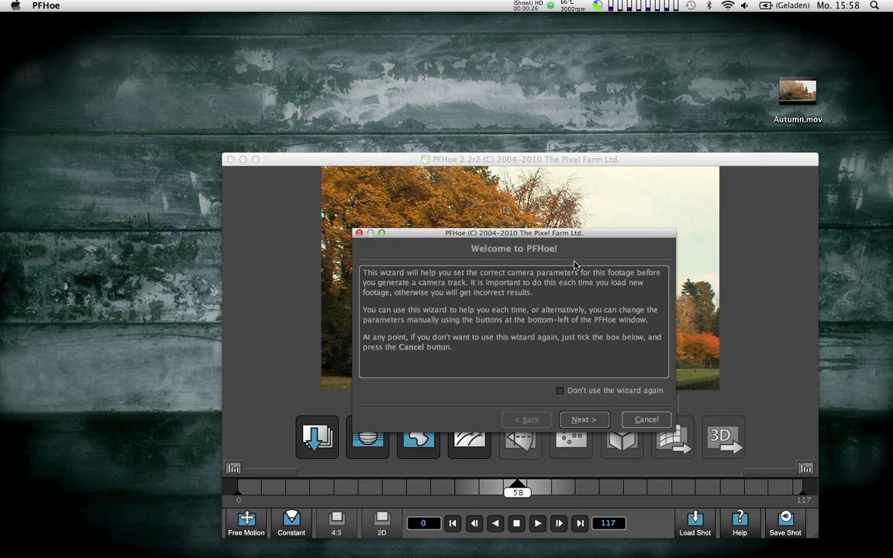
# Step: Complete the camera wizard with Nodal Pan as the camera motion and a constant focal length
pyautogui.click(590, 423)
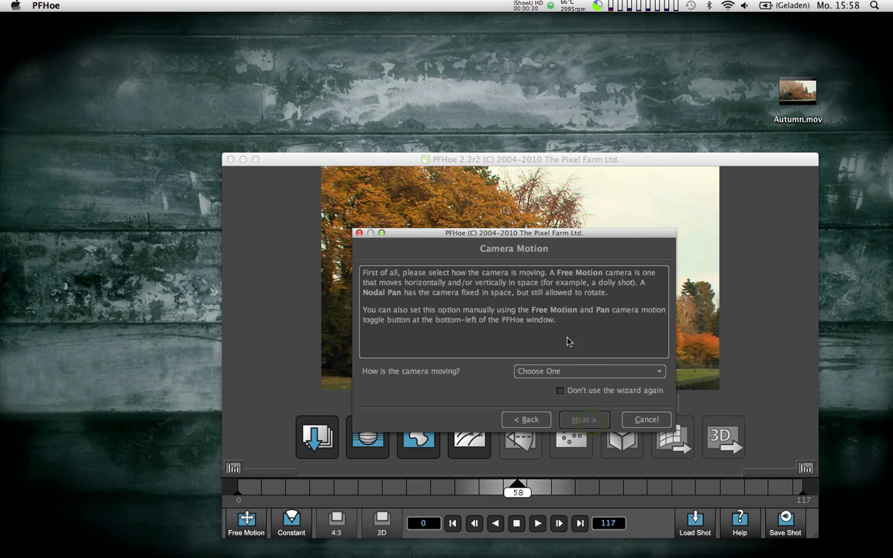
pyautogui.click(583, 373)
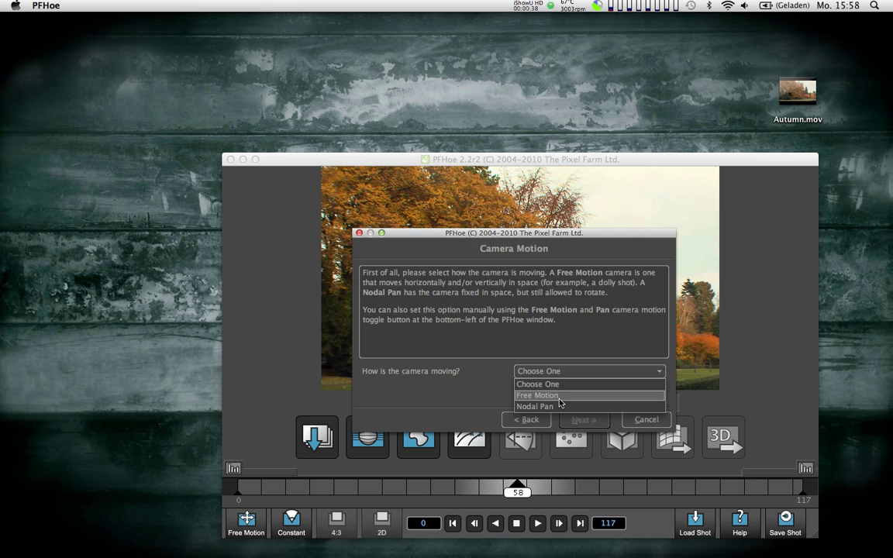
pyautogui.click(559, 408)
pyautogui.click(593, 423)
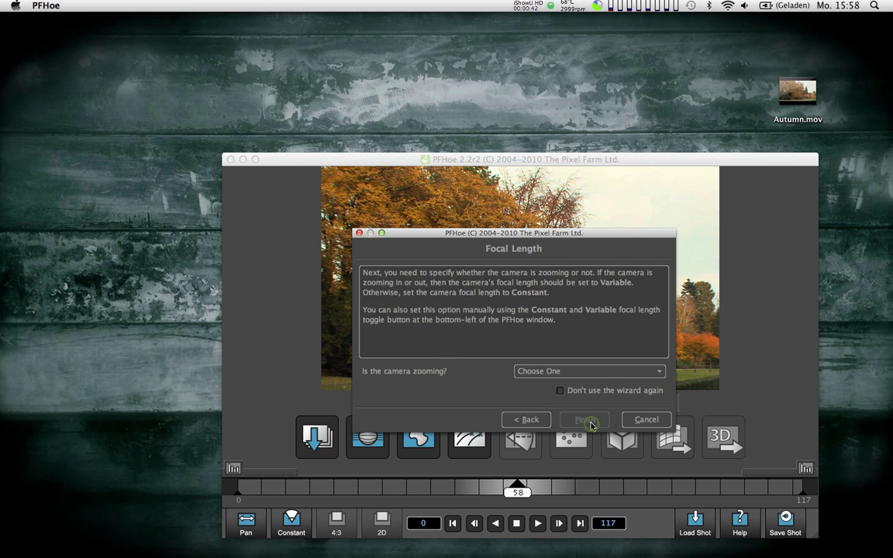
pyautogui.click(604, 372)
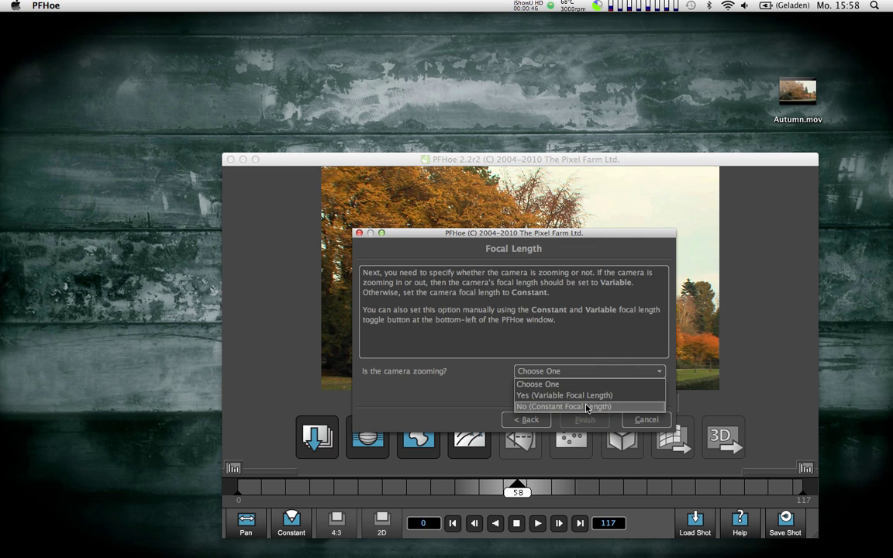
pyautogui.click(589, 407)
pyautogui.click(585, 420)
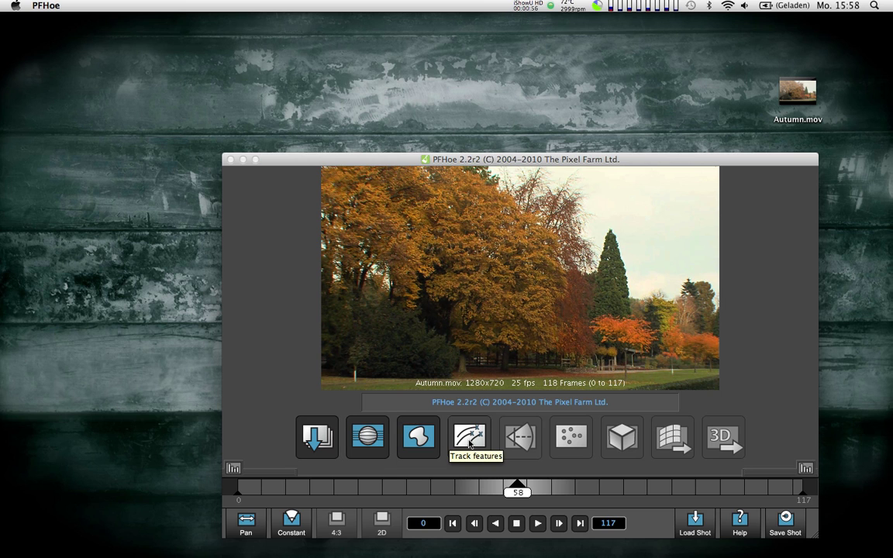
# Step: Track the shot's features and position the perspective box so its ground plane lies level on the lawn
pyautogui.click(469, 445)
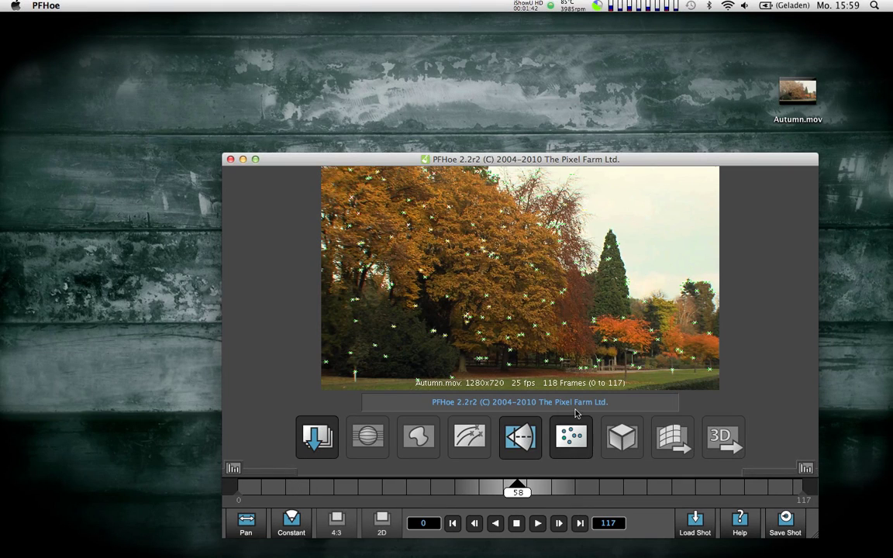
pyautogui.click(527, 442)
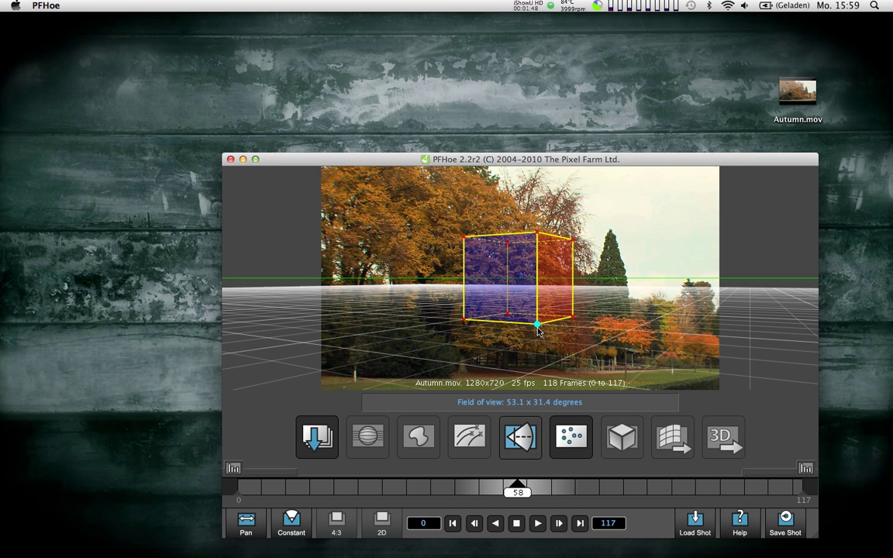
pyautogui.moveTo(537, 325); pyautogui.dragTo(589, 388)
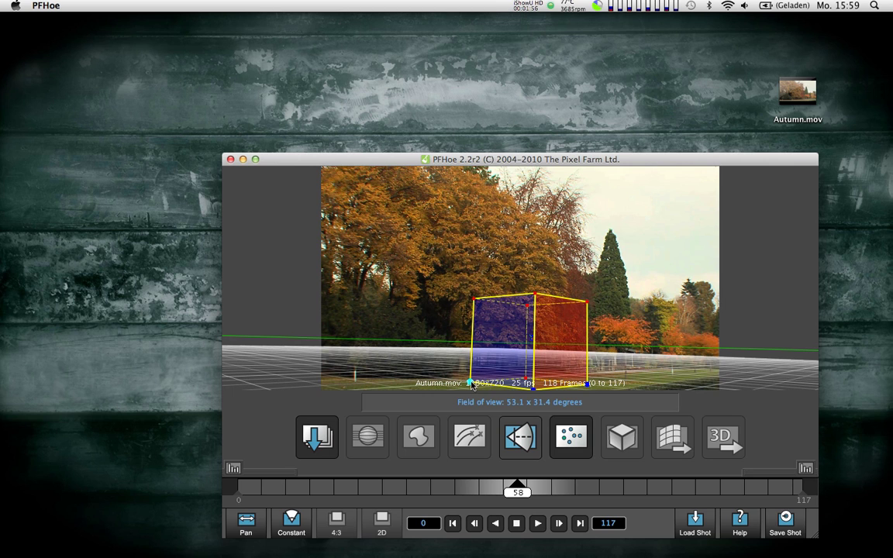
pyautogui.moveTo(471, 385); pyautogui.dragTo(472, 387)
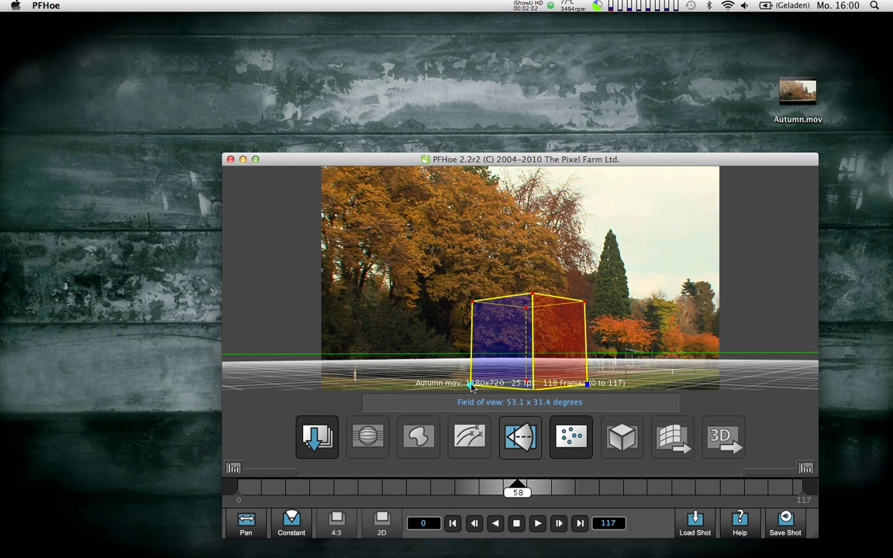
# Step: Solve the camera motion and lower the ground plane along its vertical axis towards the lawn
pyautogui.click(575, 436)
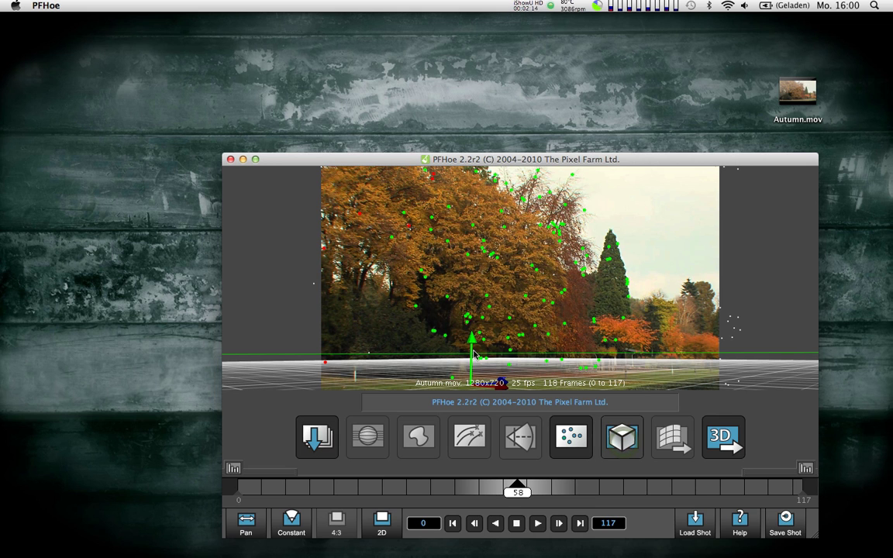
pyautogui.moveTo(477, 370)
pyautogui.mouseDown()
pyautogui.moveTo(474, 364)
pyautogui.moveTo(471, 379)
pyautogui.mouseUp()
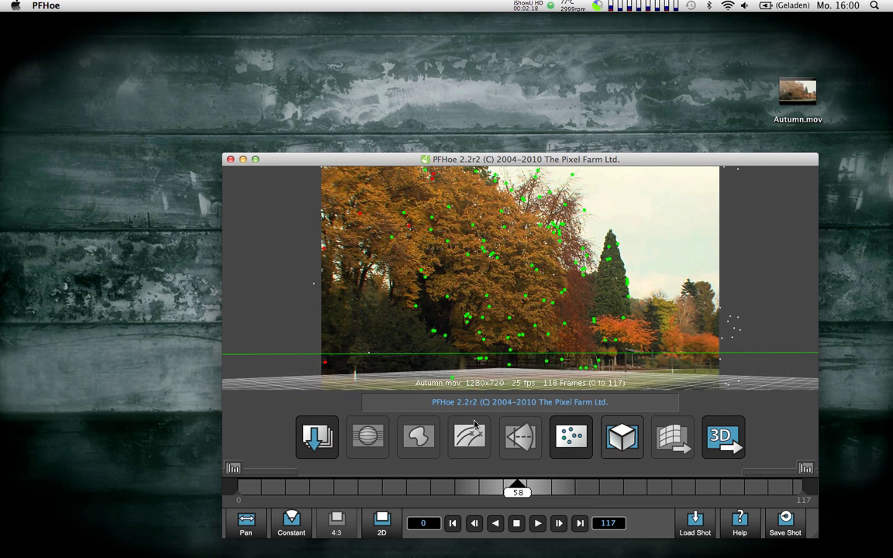
# Step: Export the camera track in Motion 3 (Project) format as Autumn_mov.motn with a scale factor of 100
pyautogui.click(725, 437)
pyautogui.click(580, 302)
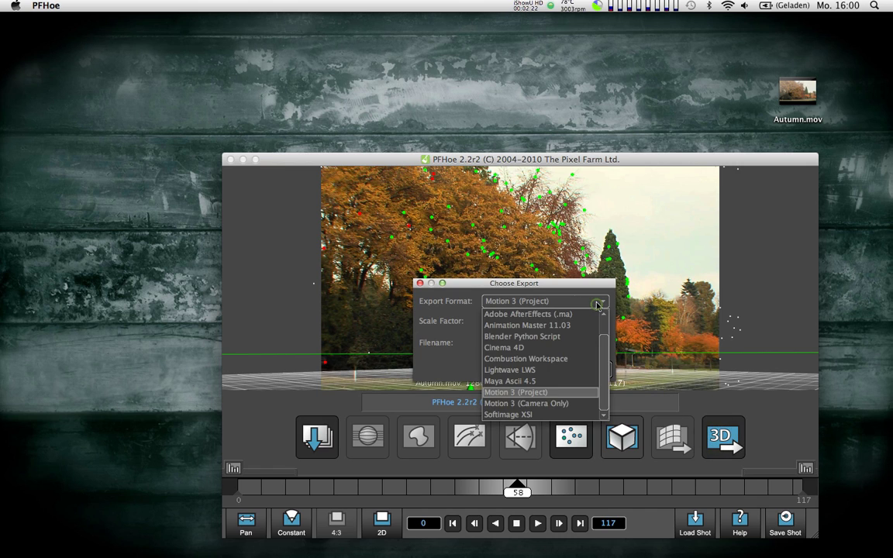
pyautogui.click(536, 394)
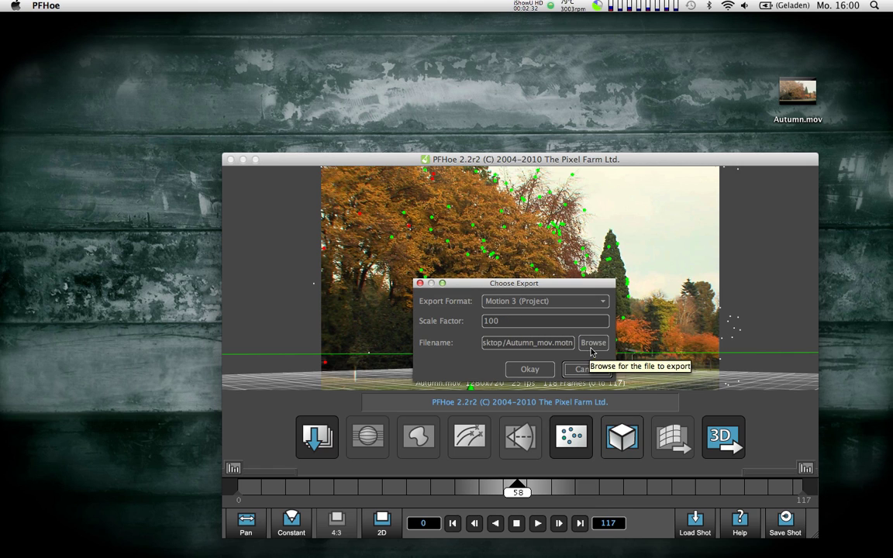
pyautogui.click(530, 371)
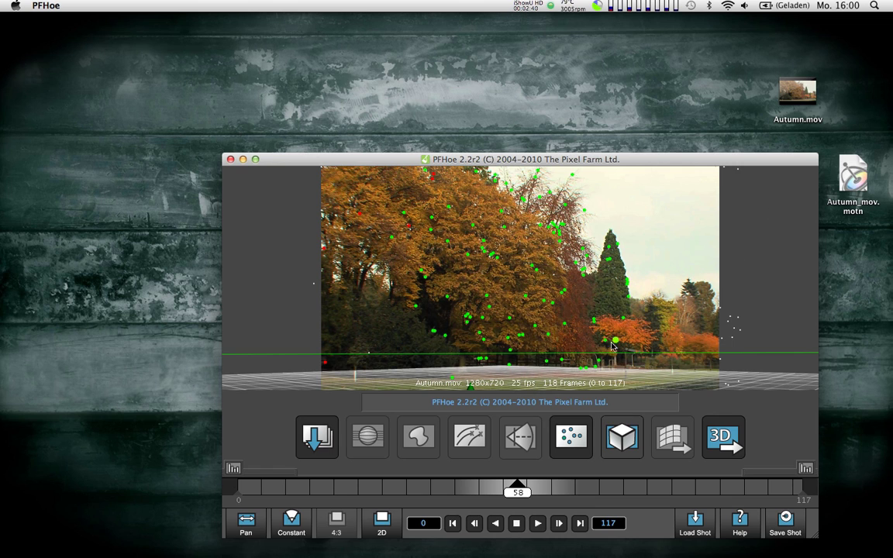
# Step: Quit PFHoe and save the current shot as Autumn_mov on the desktop
pyautogui.press('super+q')
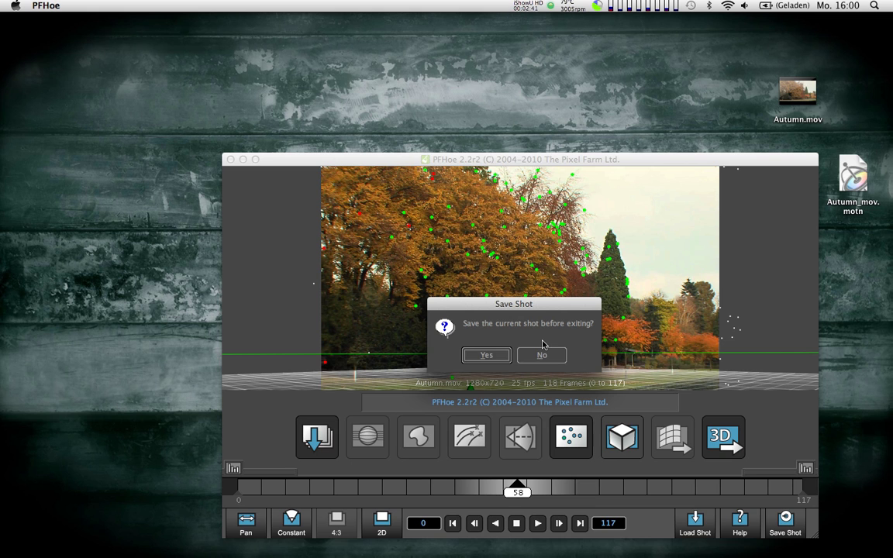
pyautogui.click(487, 356)
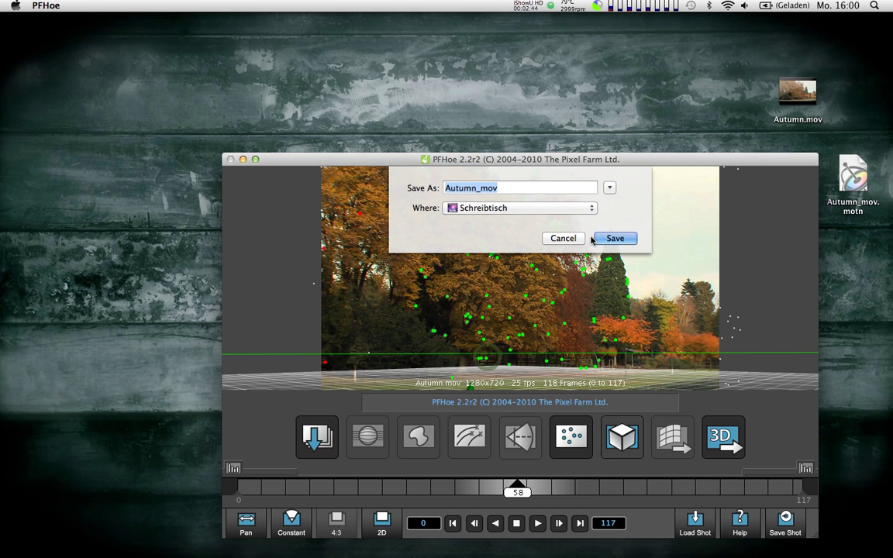
pyautogui.click(615, 237)
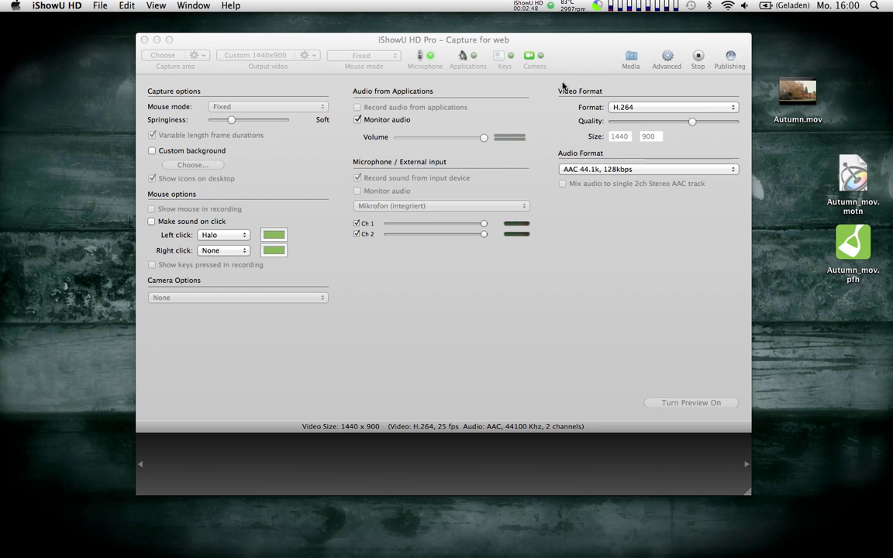
# Step: Open Autumn_mov.motn from the desktop in Motion as an untitled copy and fit the canvas to the window size
pyautogui.click(790, 209)
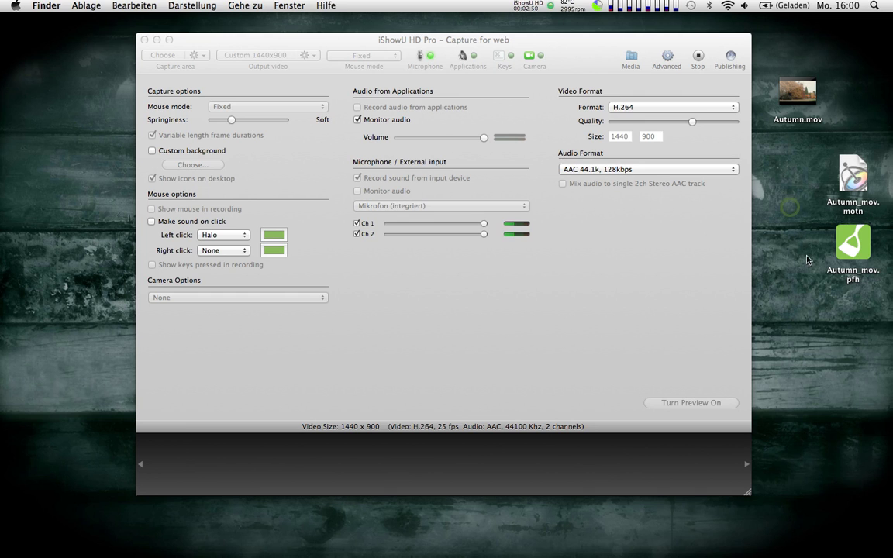
pyautogui.doubleClick(854, 182)
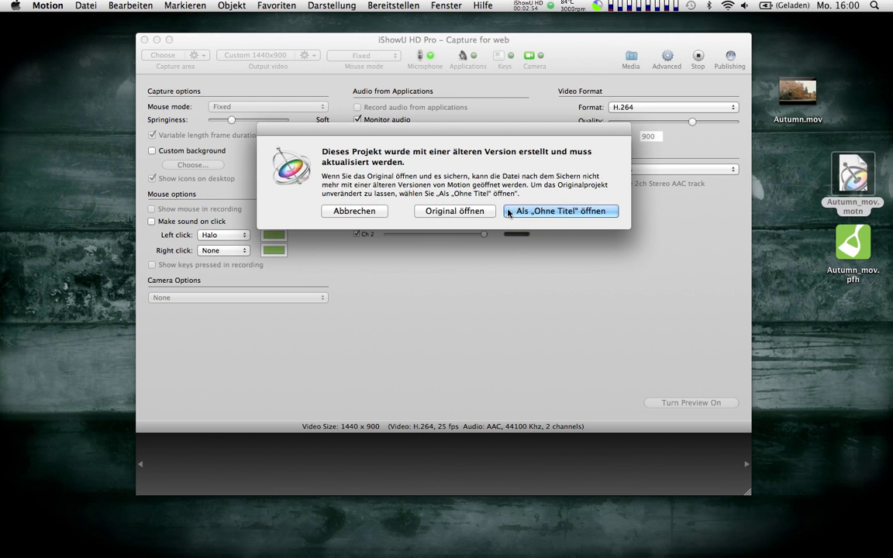
pyautogui.click(533, 211)
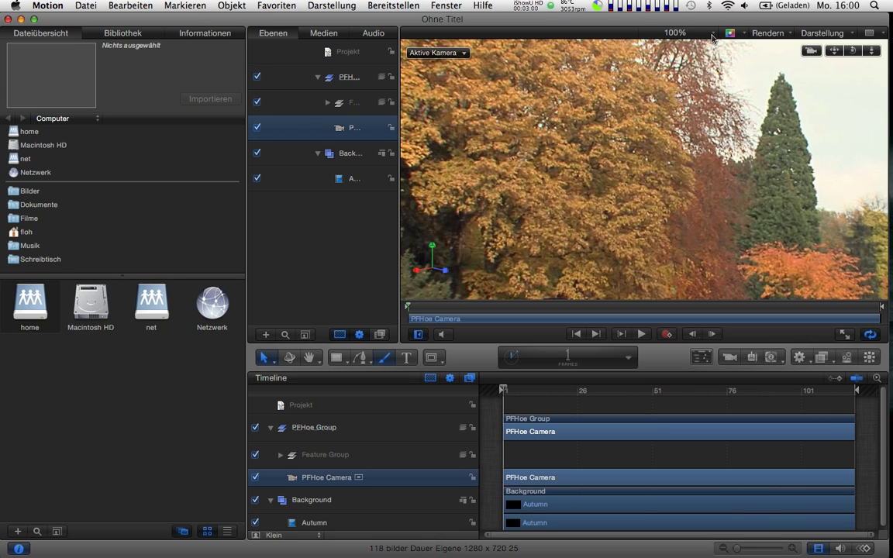
pyautogui.click(713, 34)
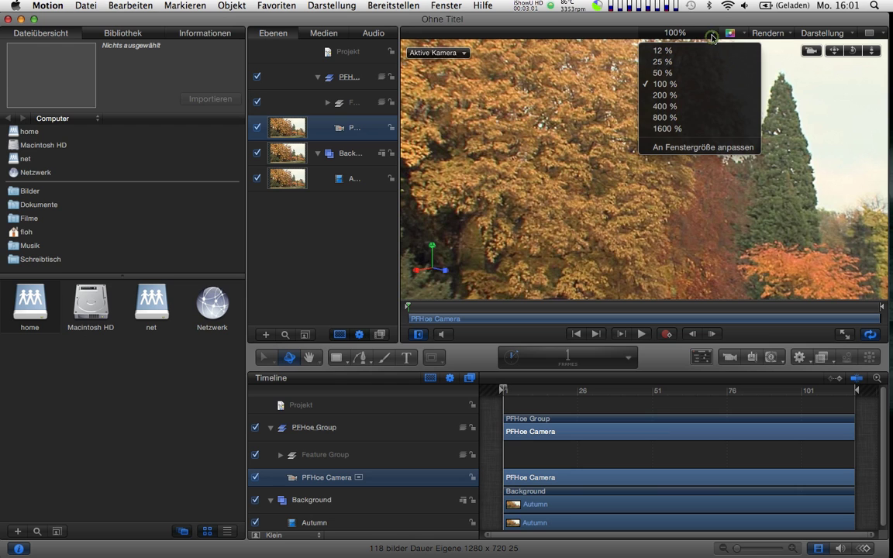
pyautogui.click(673, 147)
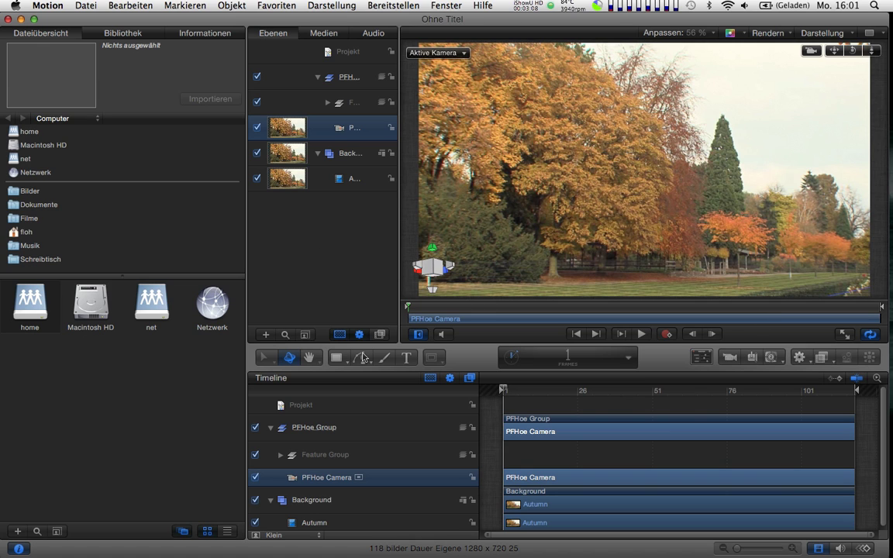
# Step: Add the text "It's autumn." beneath the large tree and nudge it slightly down and to the left along the lawn edge
pyautogui.click(404, 358)
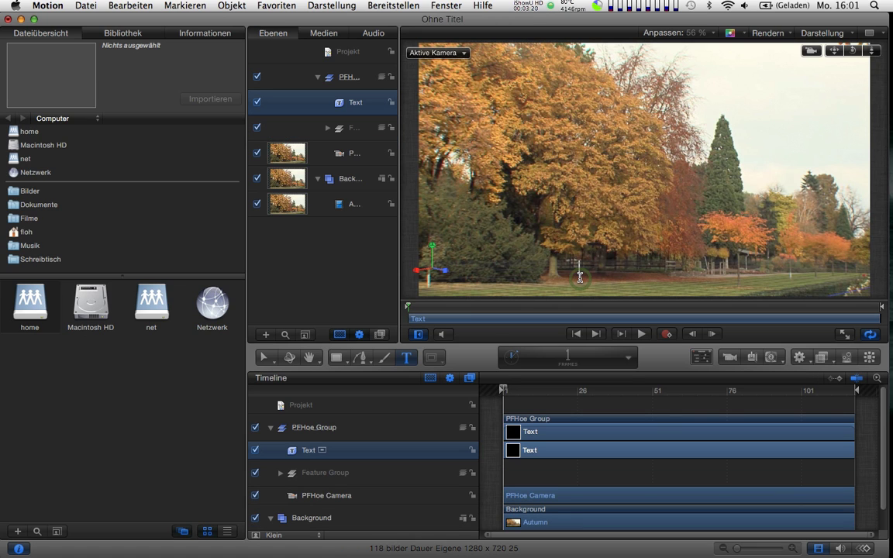
pyautogui.write("It's auto")
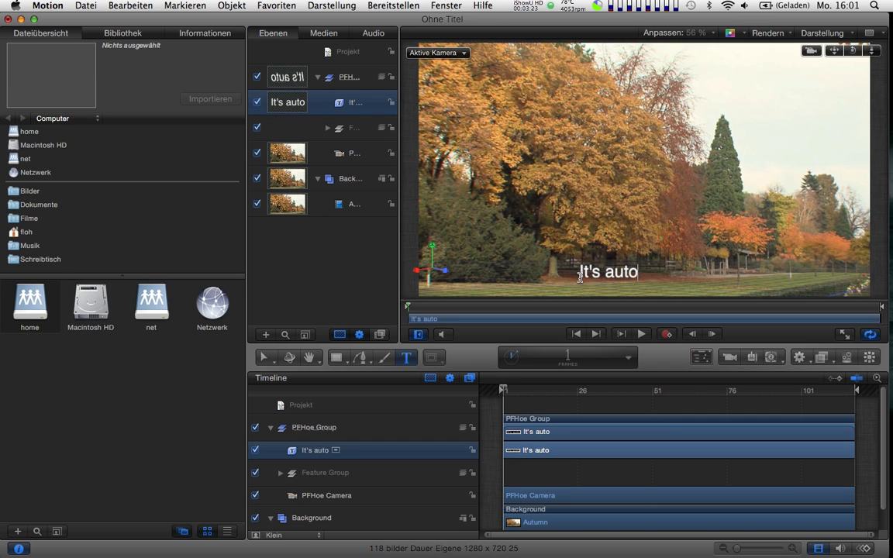
pyautogui.press('BackSpace')
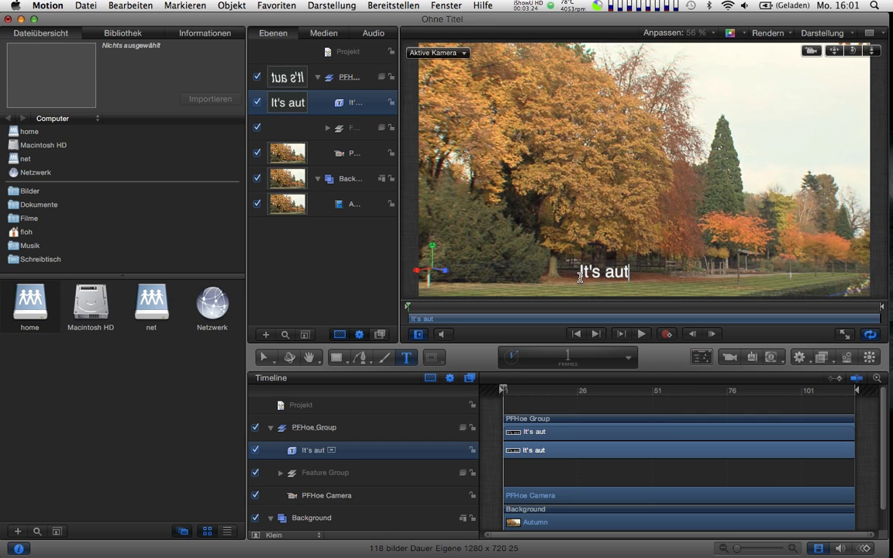
pyautogui.write('umn.')
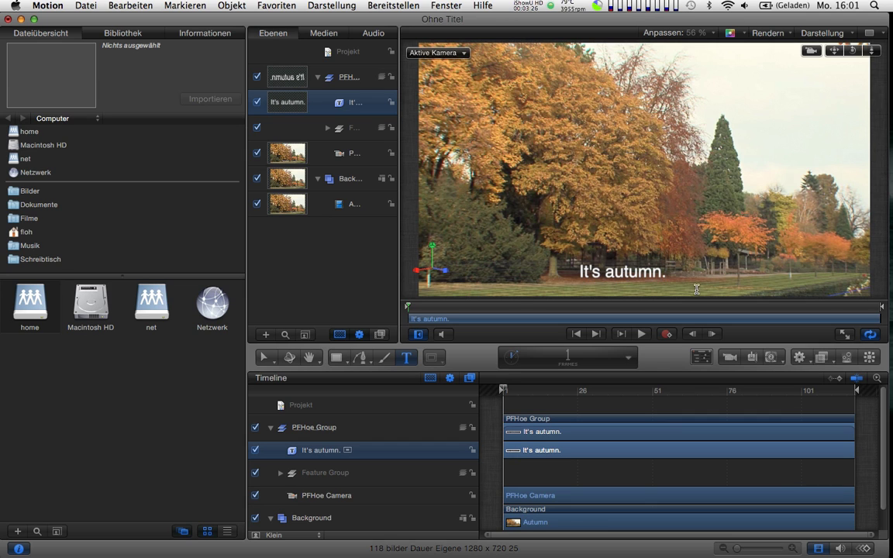
pyautogui.moveTo(442, 284)
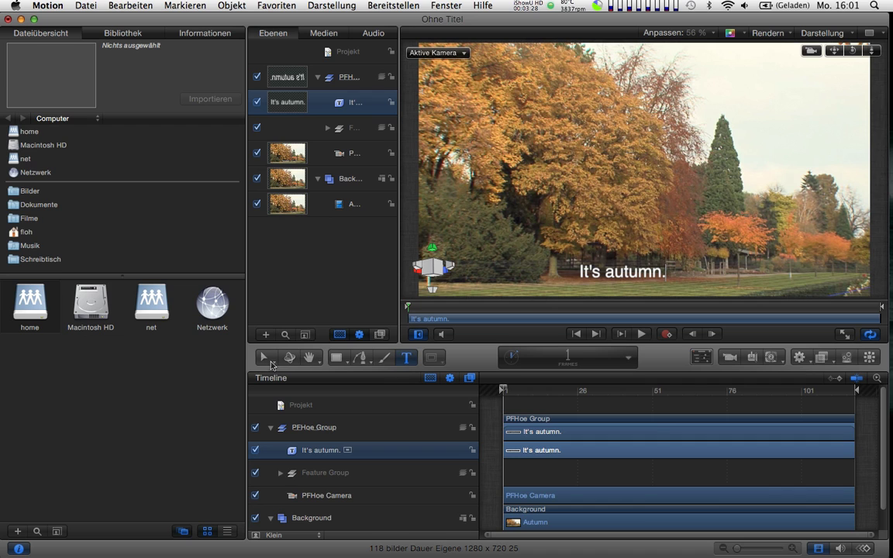
pyautogui.click(270, 361)
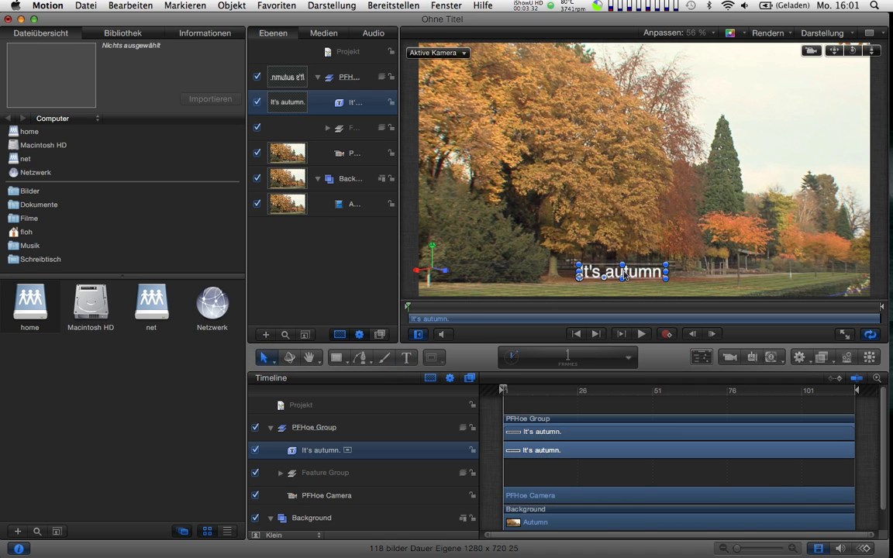
pyautogui.moveTo(625, 274)
pyautogui.mouseDown()
pyautogui.moveTo(608, 278)
pyautogui.moveTo(620, 277)
pyautogui.mouseUp()
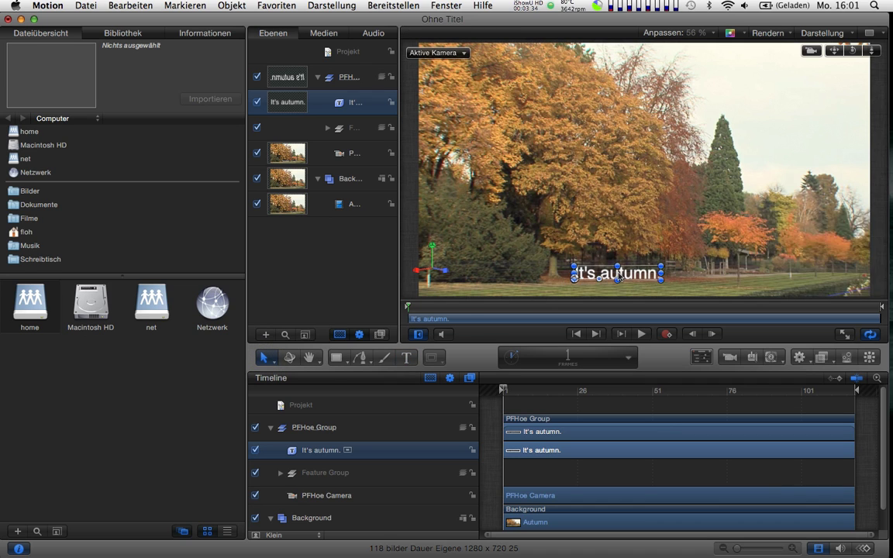
# Step: Fine-tune the text's 3D rotation around all three axes with the 3D transform tool to match the scene's perspective
pyautogui.click(290, 360)
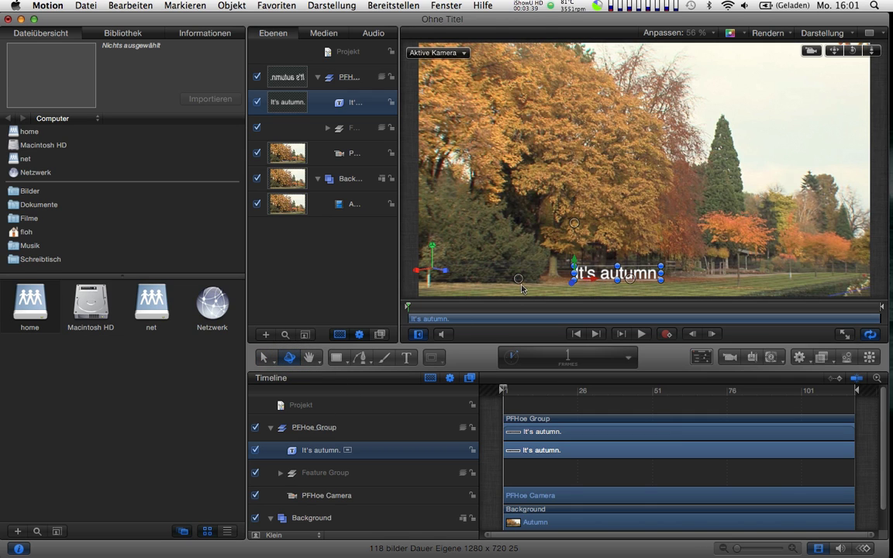
pyautogui.moveTo(519, 283)
pyautogui.mouseDown()
pyautogui.moveTo(526, 291)
pyautogui.moveTo(520, 284)
pyautogui.mouseUp()
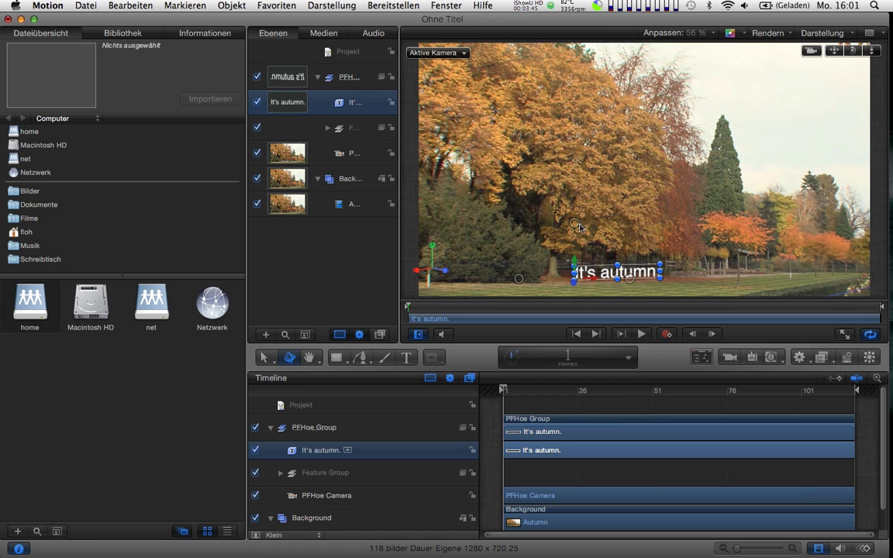
pyautogui.moveTo(575, 225)
pyautogui.mouseDown()
pyautogui.moveTo(578, 254)
pyautogui.moveTo(576, 232)
pyautogui.mouseUp()
pyautogui.moveTo(633, 284)
pyautogui.mouseDown()
pyautogui.moveTo(543, 260)
pyautogui.moveTo(567, 247)
pyautogui.moveTo(630, 269)
pyautogui.moveTo(632, 285)
pyautogui.mouseUp()
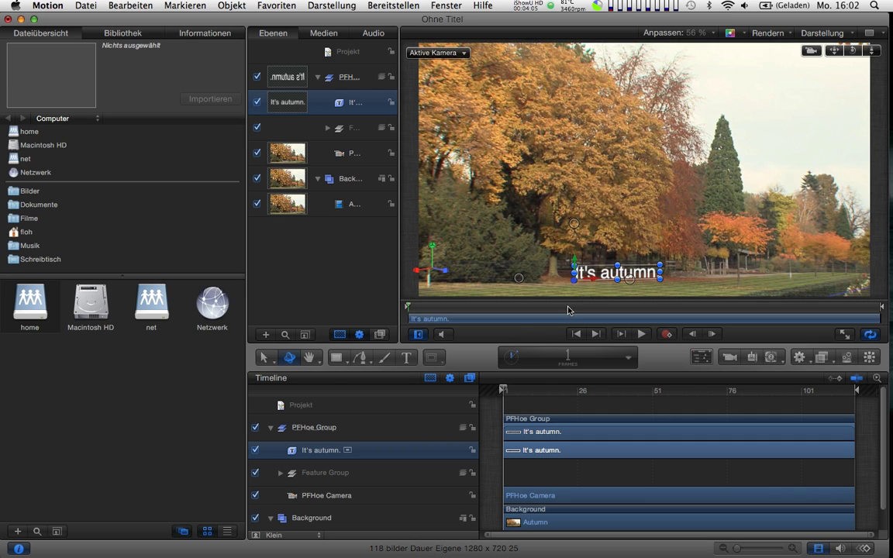
# Step: Deselect the text and play back the composition to check how the text follows the camera pan
pyautogui.click(352, 264)
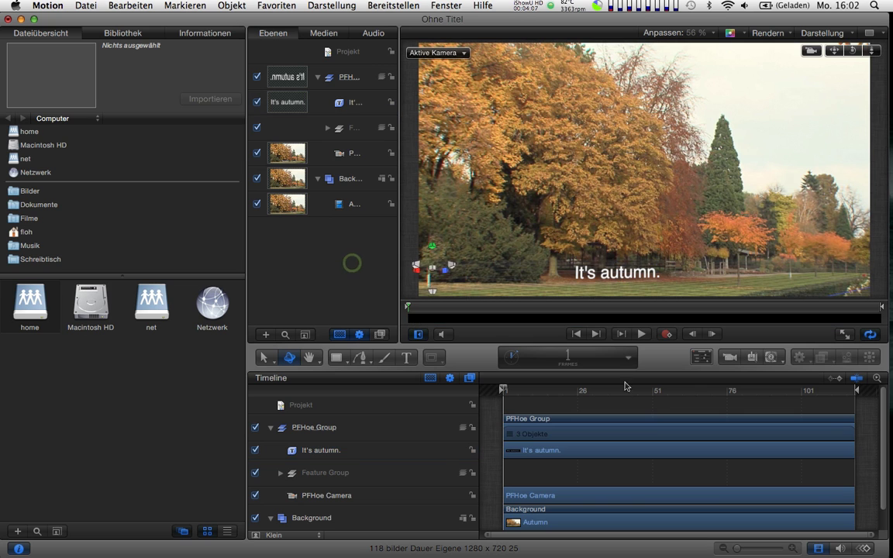
pyautogui.press('space')
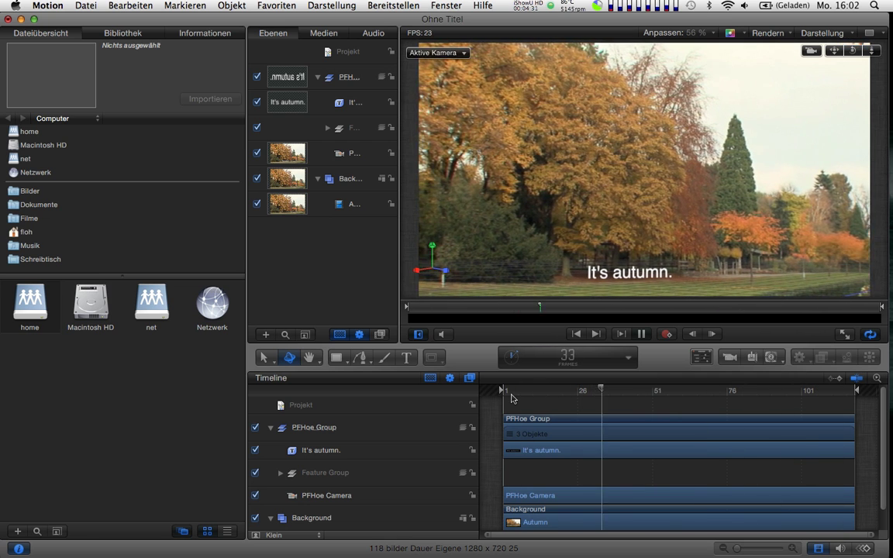
pyautogui.press('space')
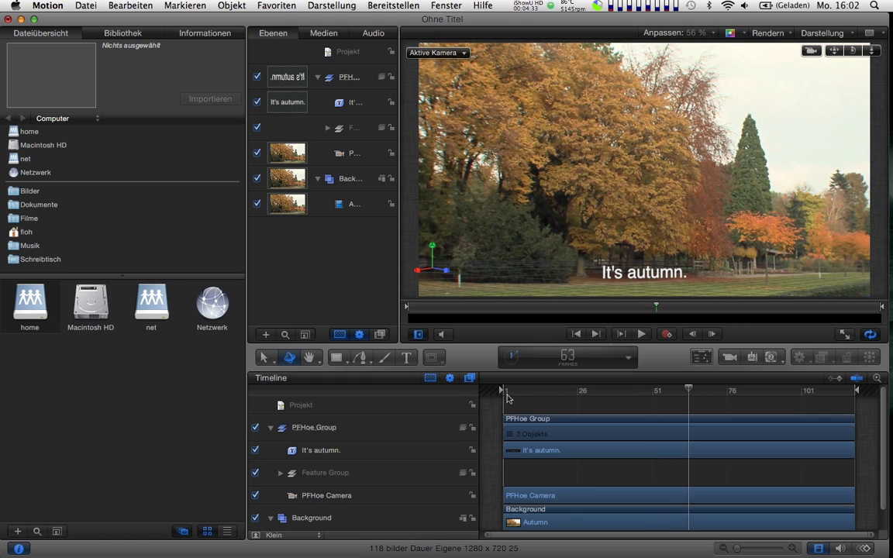